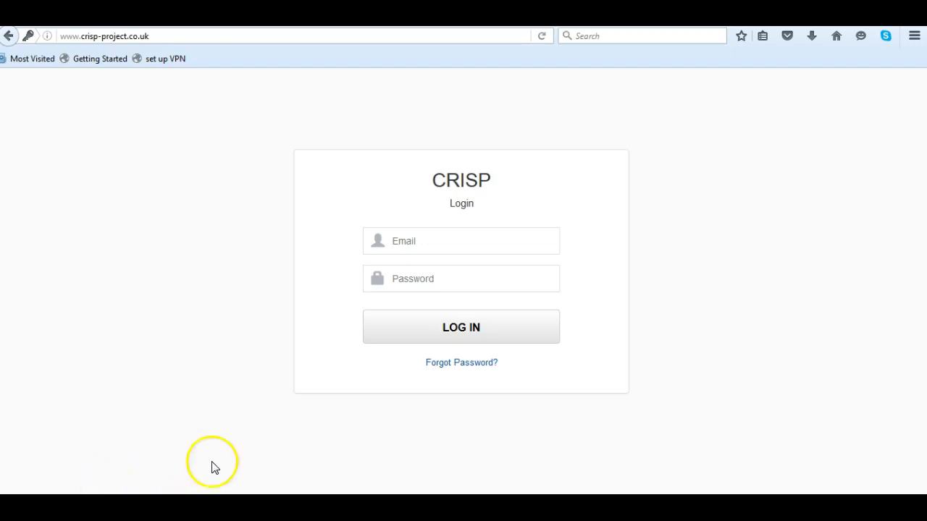
Log in to the CRISP site with the account's email address and password
click(400, 241)
click(398, 283)
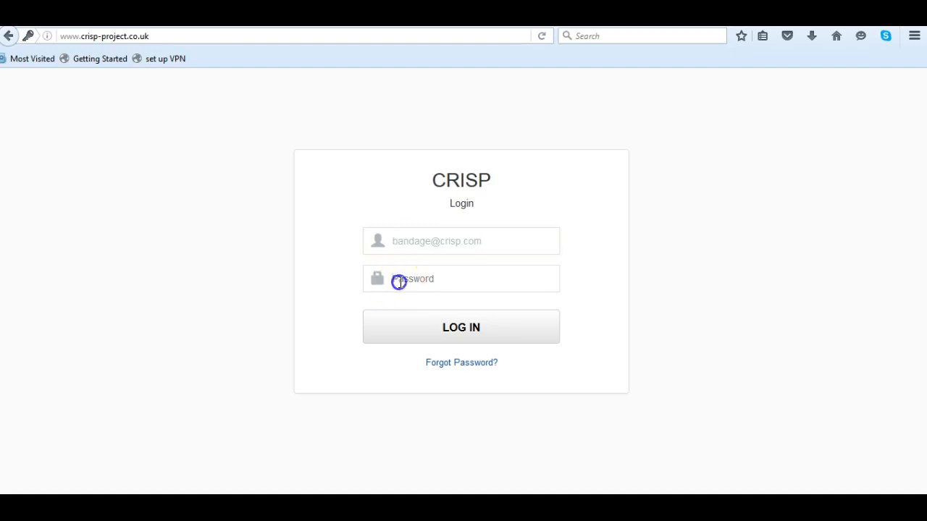
text(passwor)
click(455, 335)
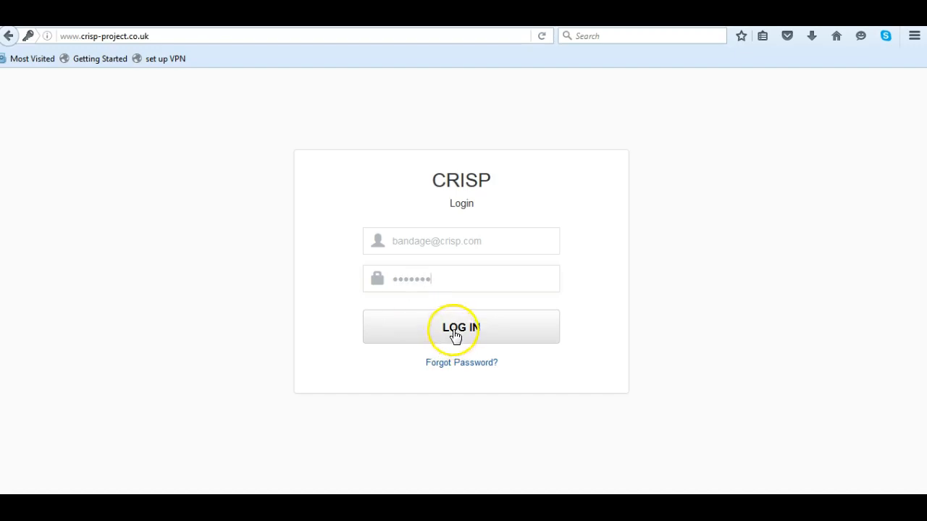
click(258, 56)
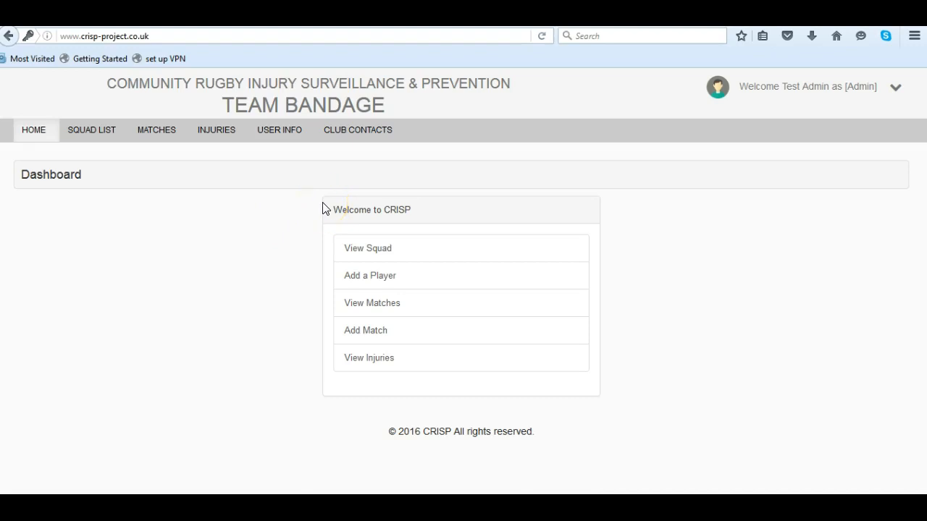
Open the account's change-password form to review its fields, and cancel it
click(896, 90)
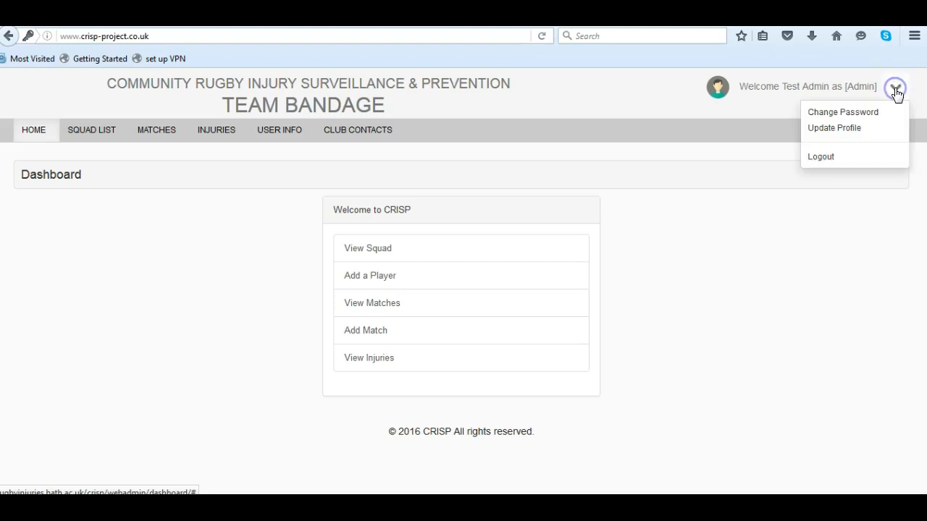
click(845, 116)
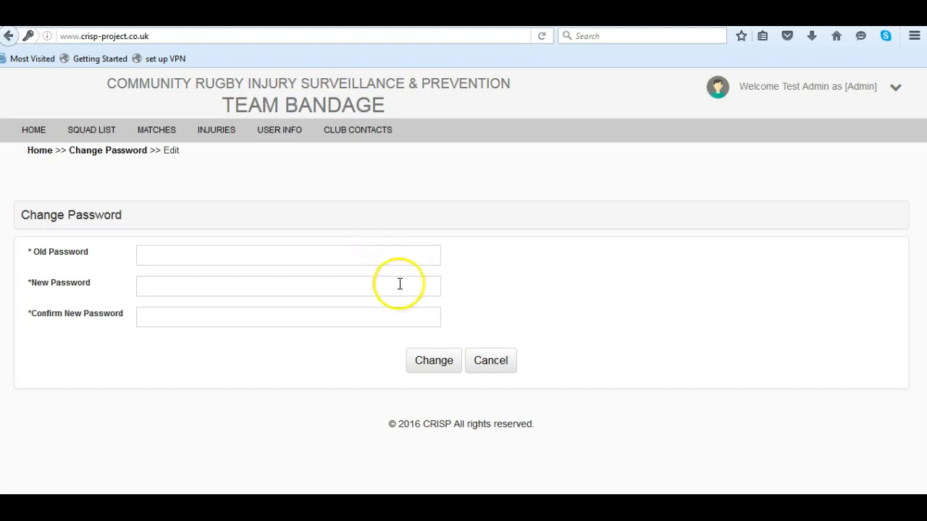
click(492, 369)
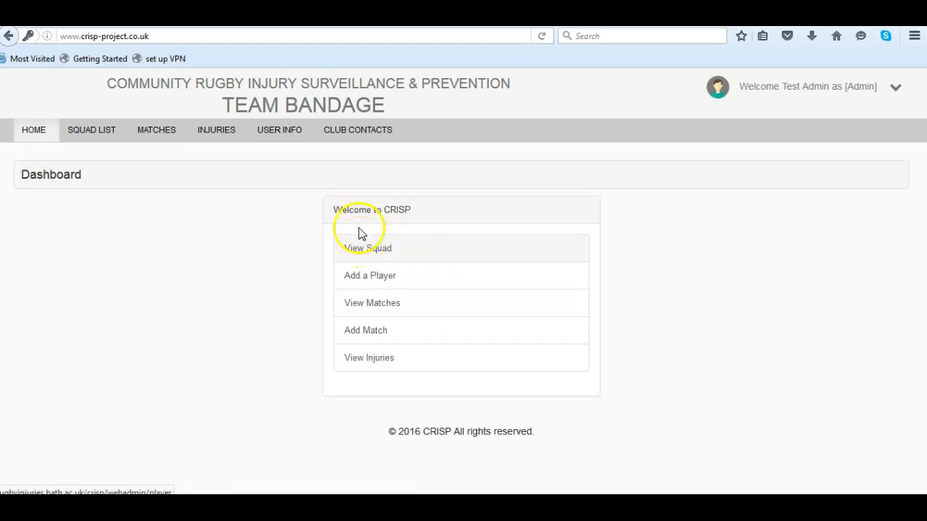
Open the club user's details for editing from the user information page to review them, and cancel
click(284, 137)
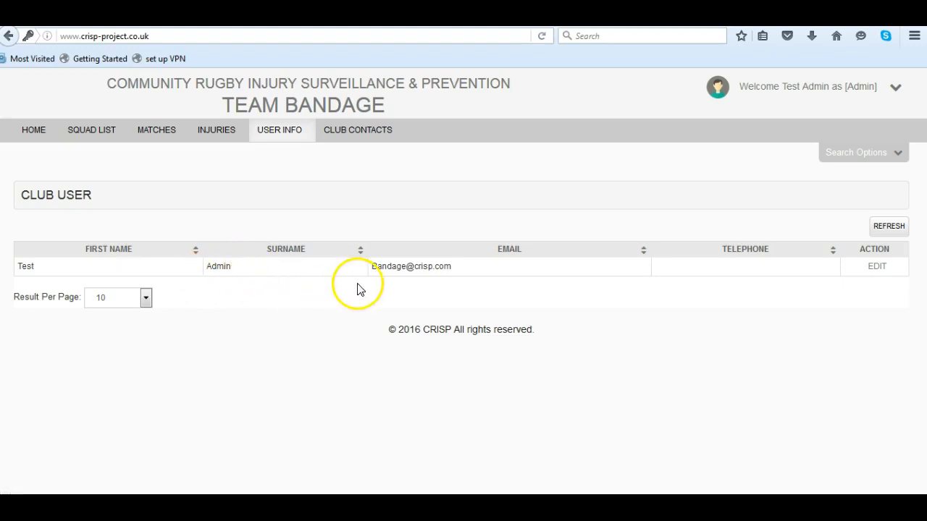
click(874, 267)
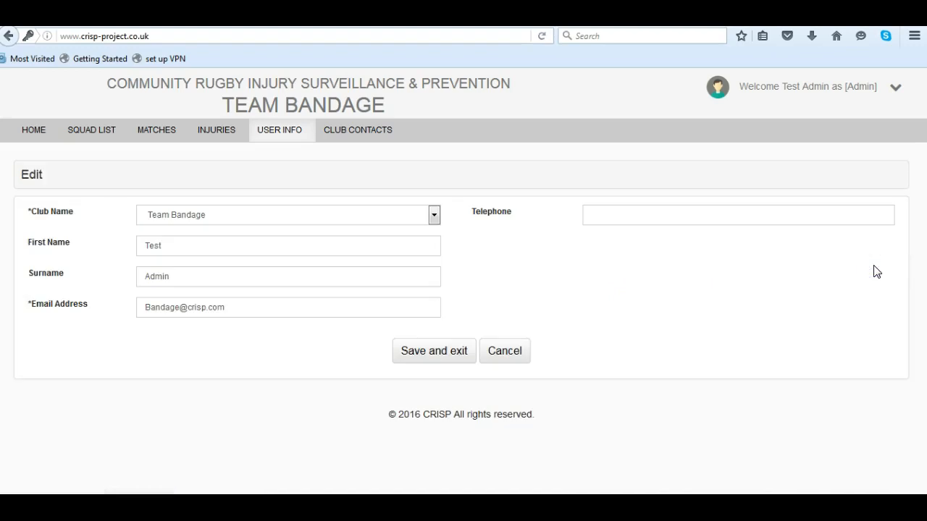
click(504, 353)
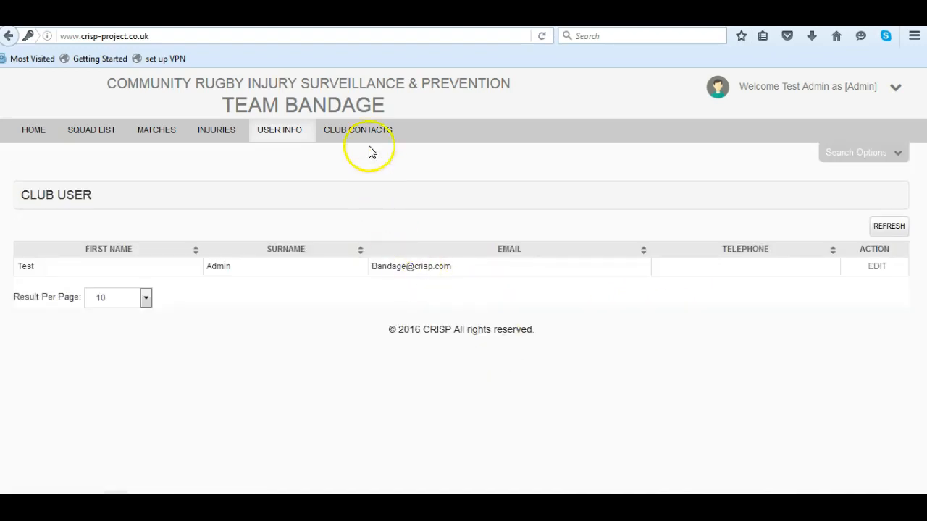
Open a new club contact form, review the available contact roles, and cancel the form
click(360, 133)
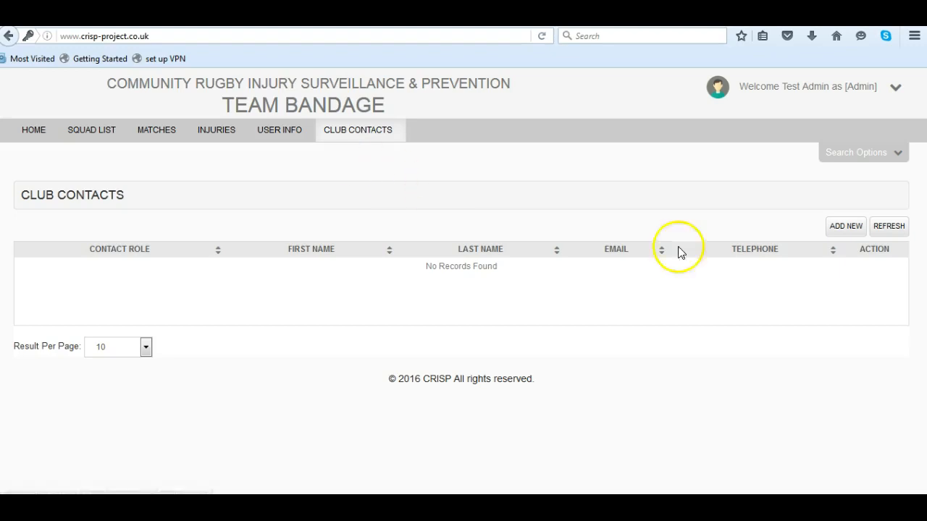
click(842, 228)
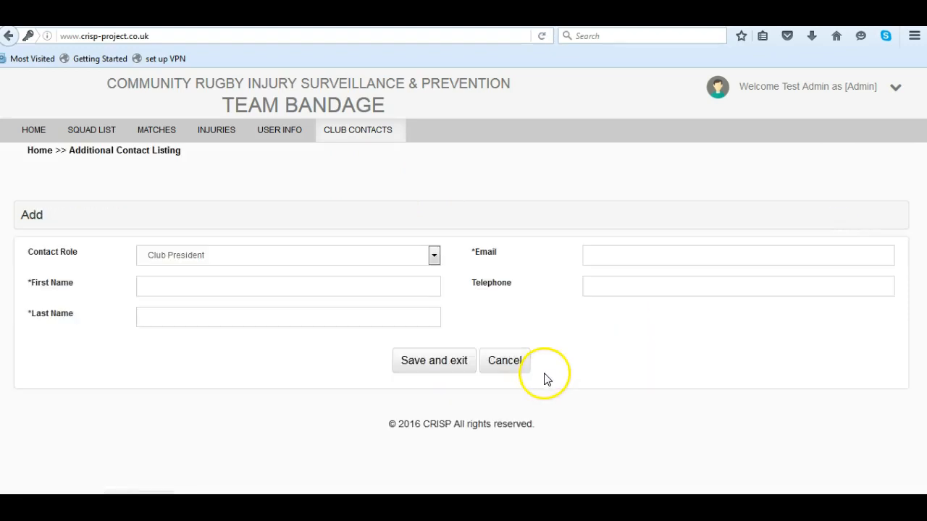
click(435, 258)
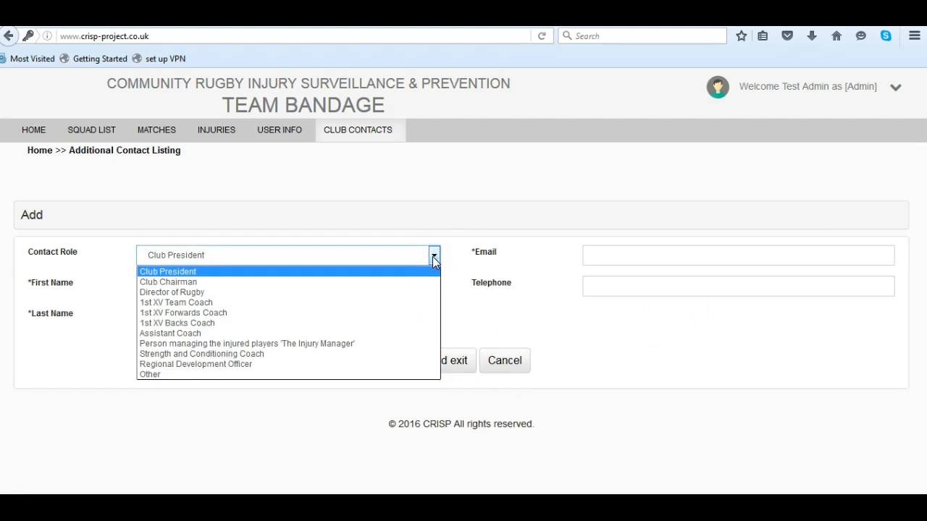
click(434, 256)
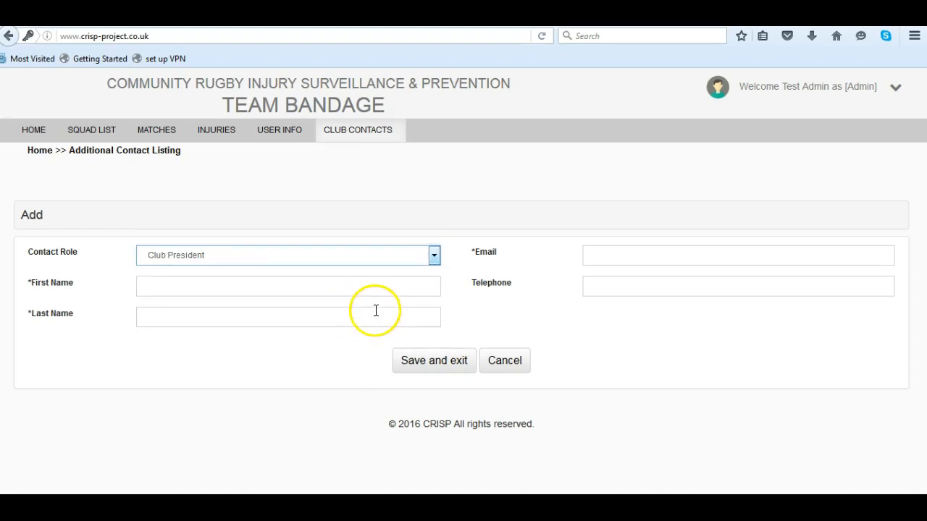
click(501, 362)
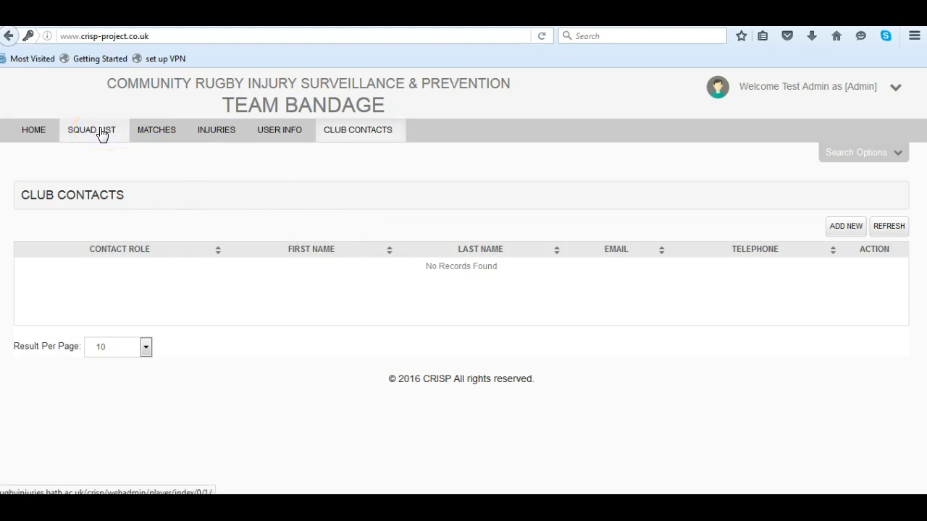
View the squad from the dashboard and start a new player record with Team Bandage as the club
click(27, 136)
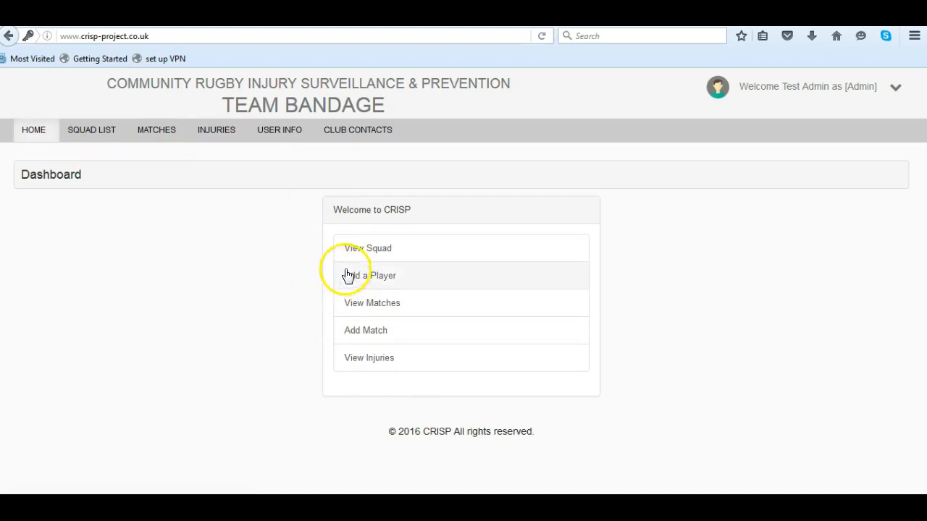
click(365, 254)
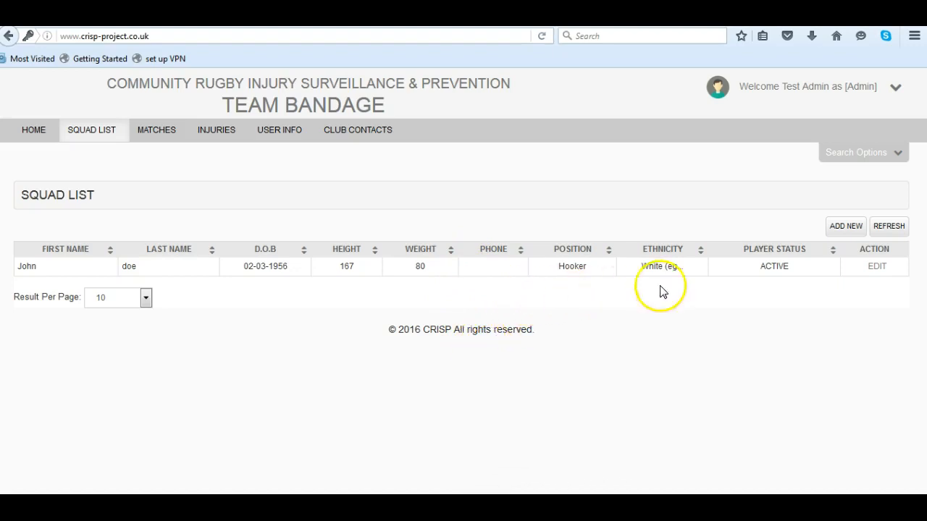
click(835, 230)
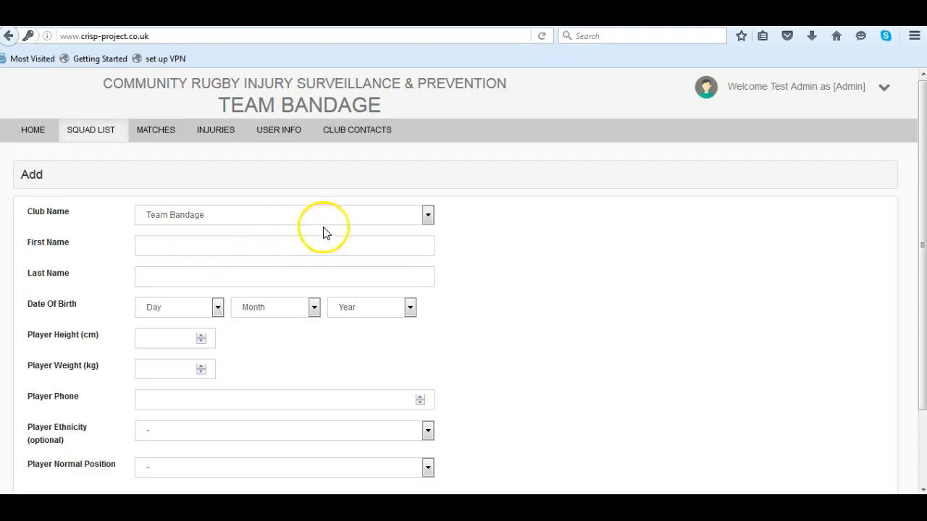
click(429, 215)
click(429, 215)
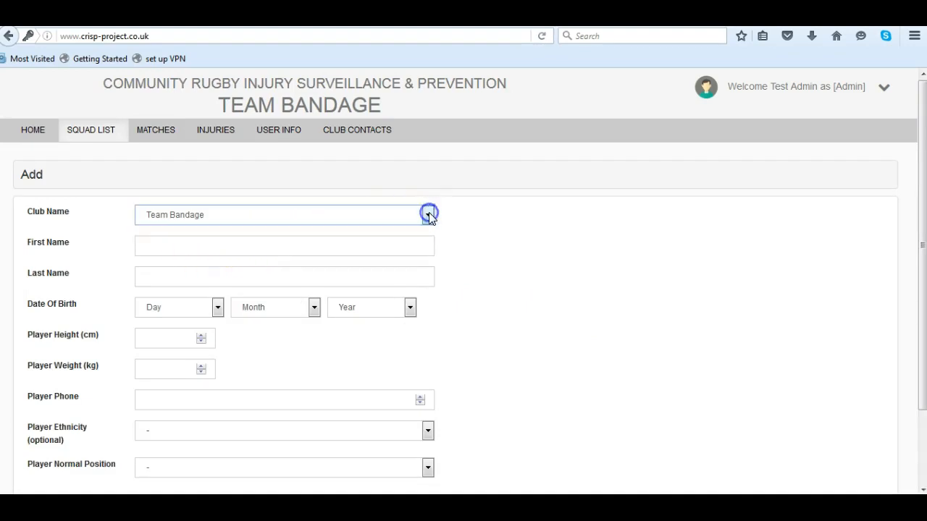
Enter the new player's first name and last name
click(287, 247)
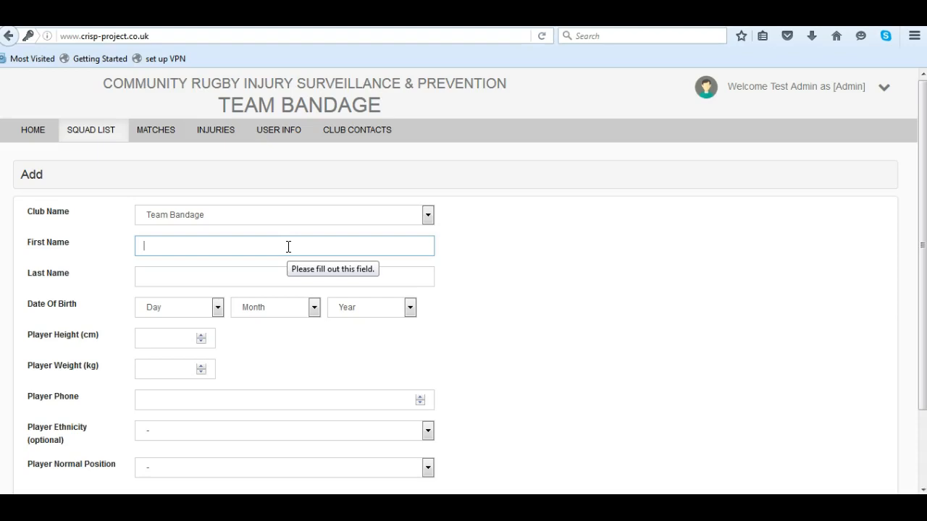
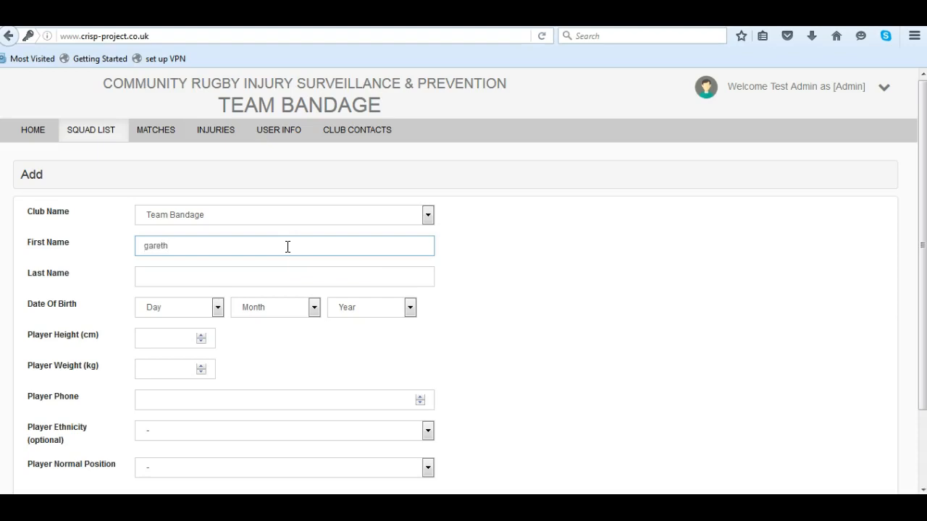
click(232, 274)
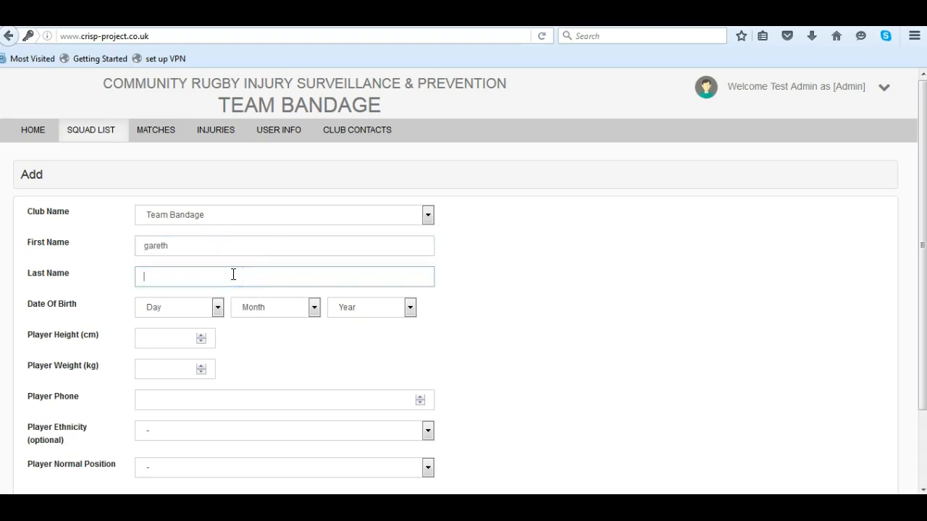
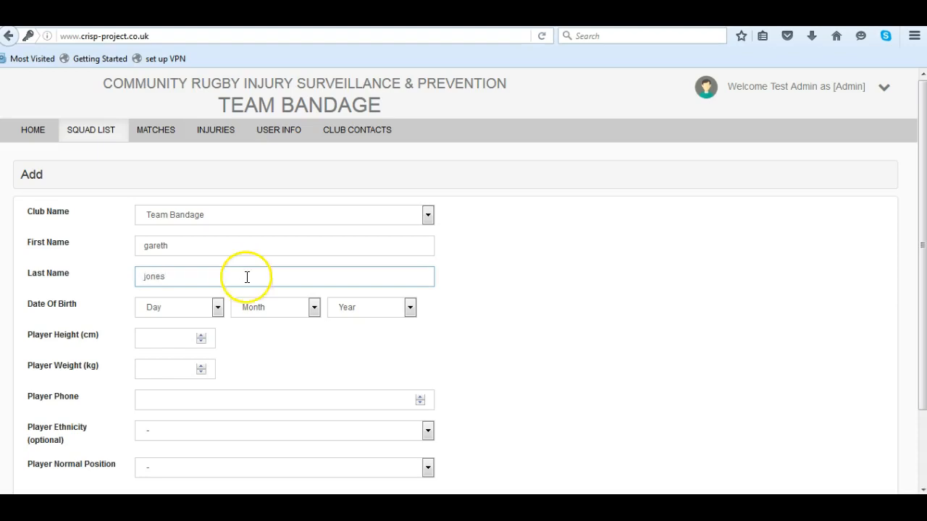
Select the day, month and year of the new player's date of birth
click(218, 307)
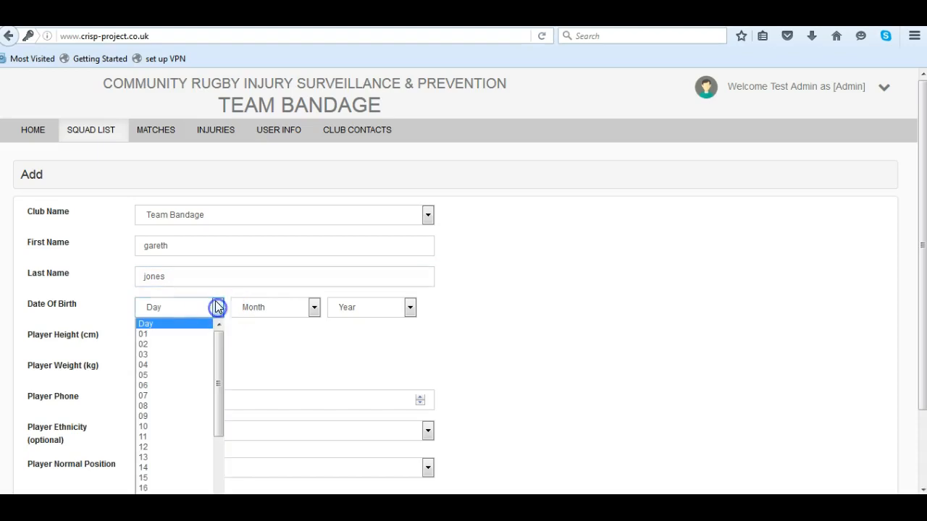
click(144, 374)
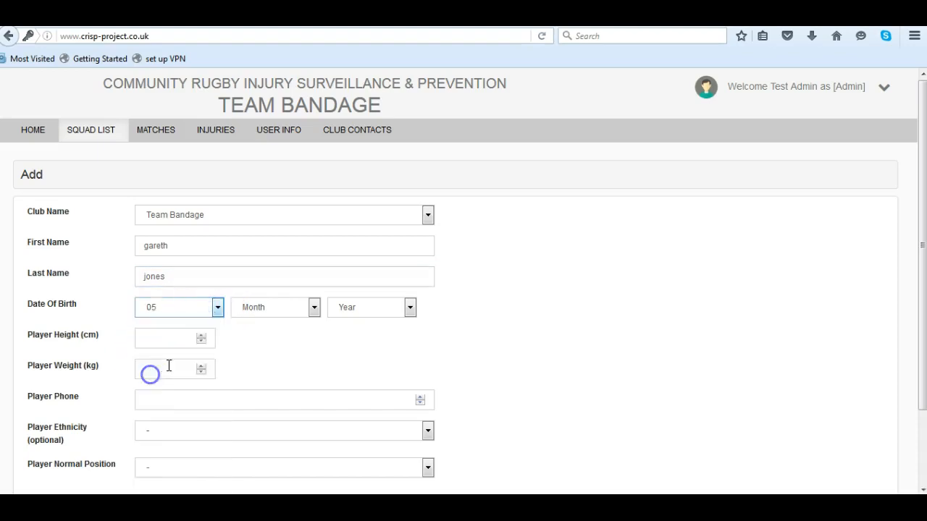
click(314, 308)
click(248, 374)
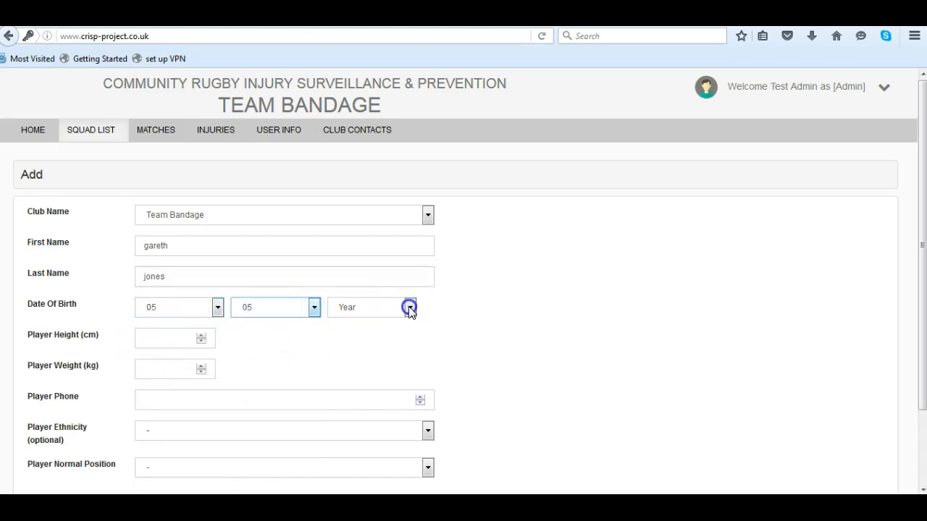
click(410, 307)
scroll(362, 486, down, 1)
click(362, 485)
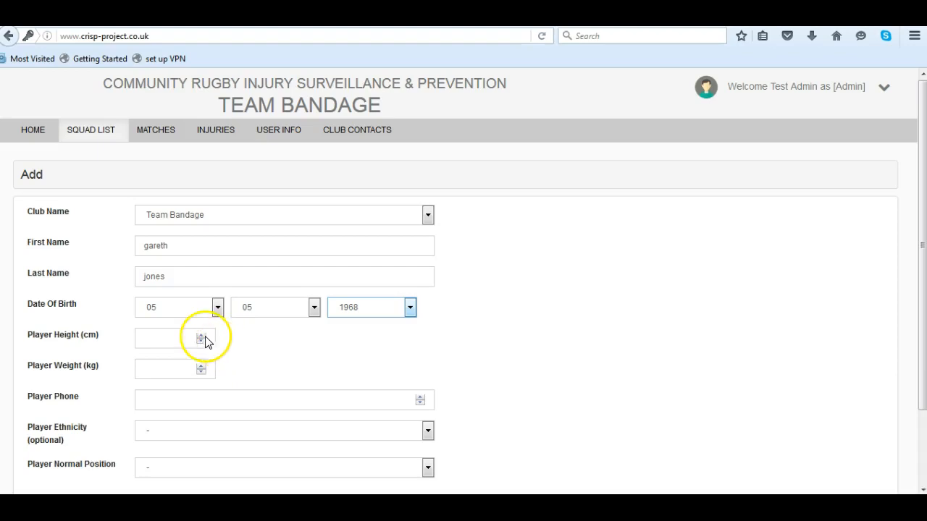
Set the player's height to 165 cm and weight to 80 kg
click(182, 339)
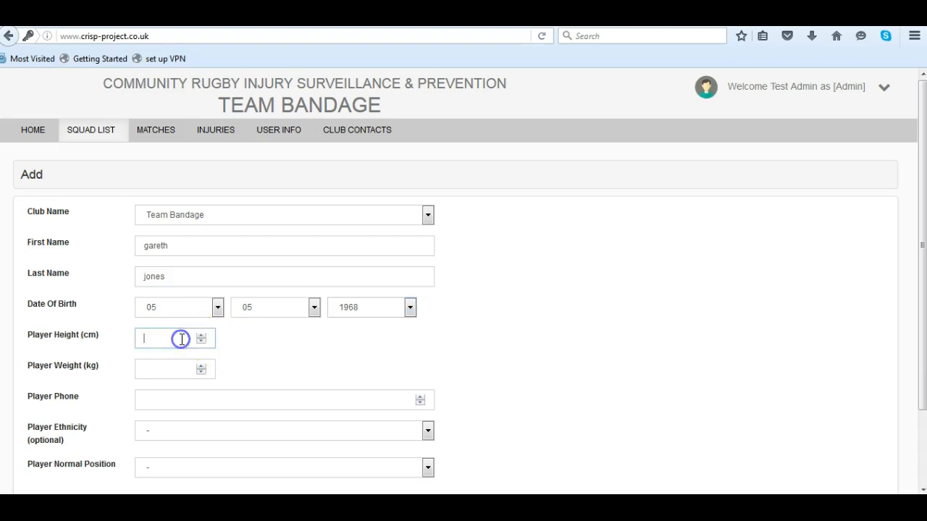
text(1)
text(6)
text(9)
click(201, 341)
click(202, 342)
click(202, 342)
click(202, 342)
click(202, 342)
click(202, 341)
click(202, 342)
click(202, 336)
click(201, 336)
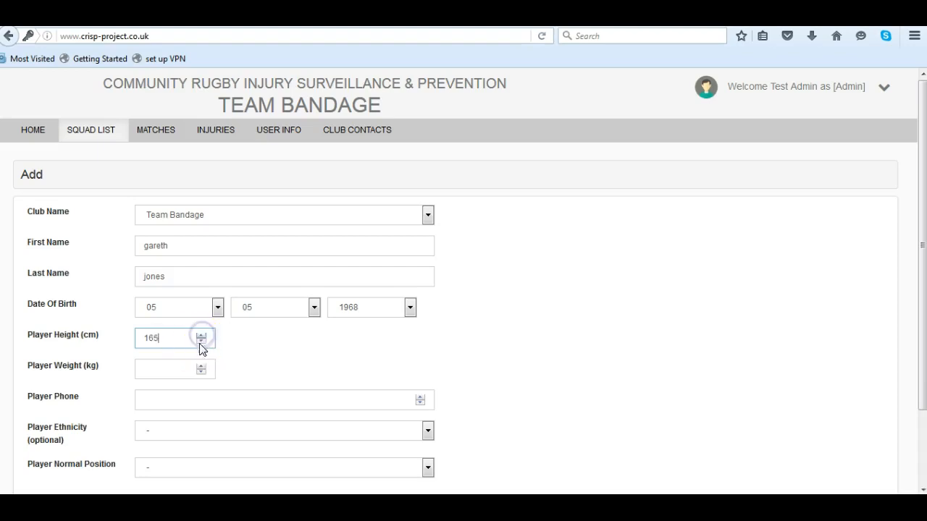
click(174, 370)
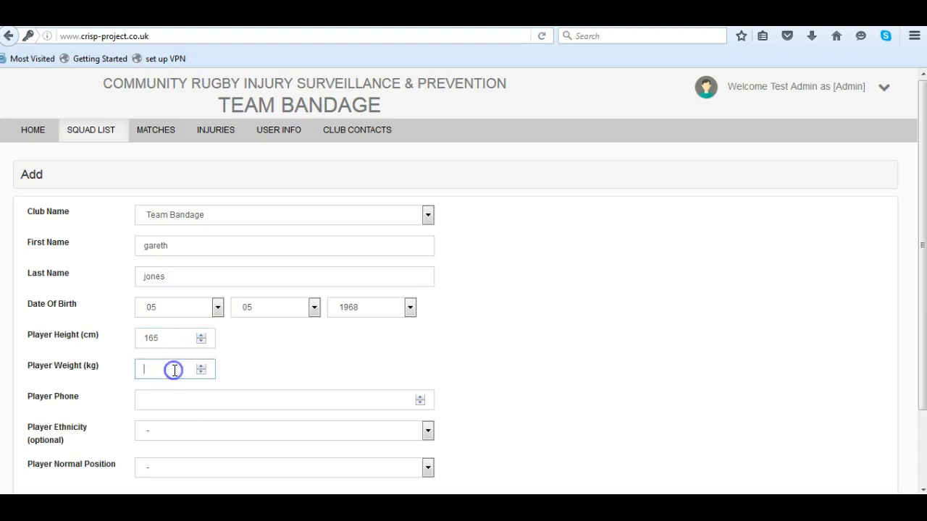
text(80)
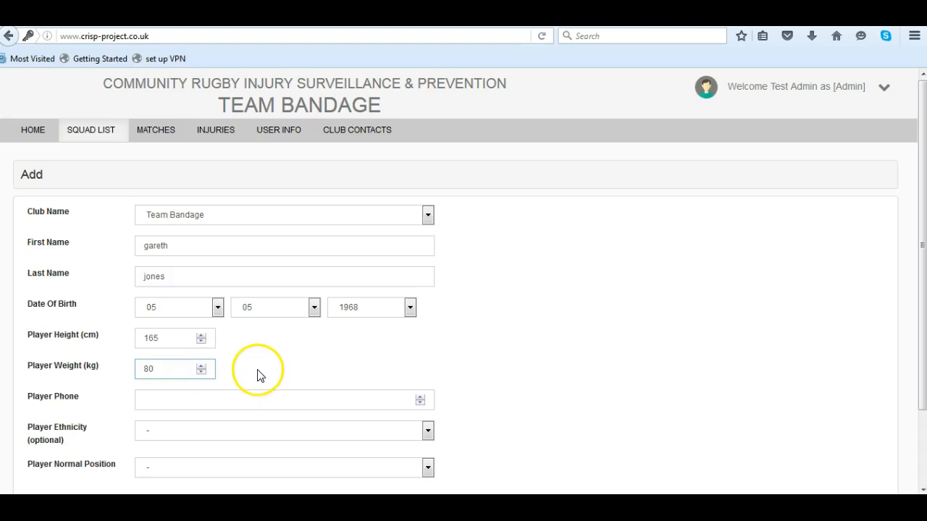
Set the player's ethnicity to White and normal position to Number 8, and save the record, returning to the squad list
scroll(263, 386, down, 2)
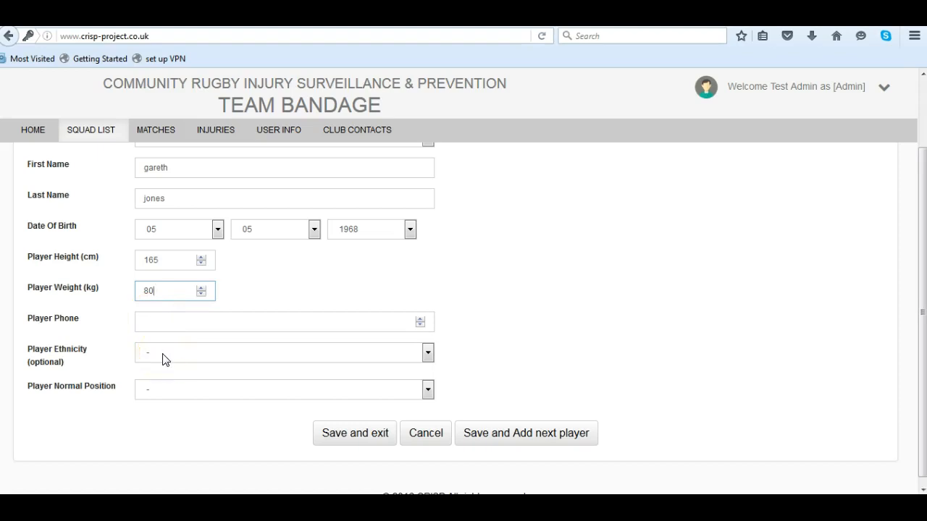
click(427, 354)
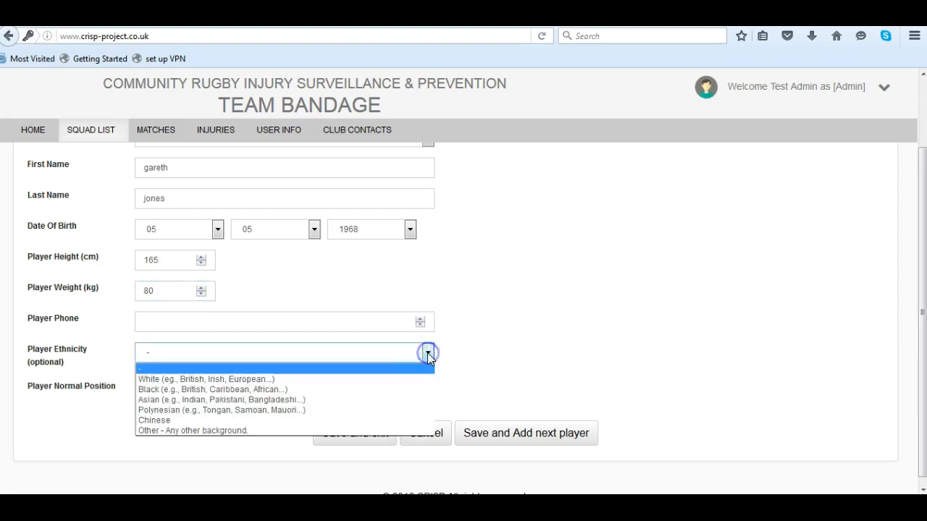
click(167, 379)
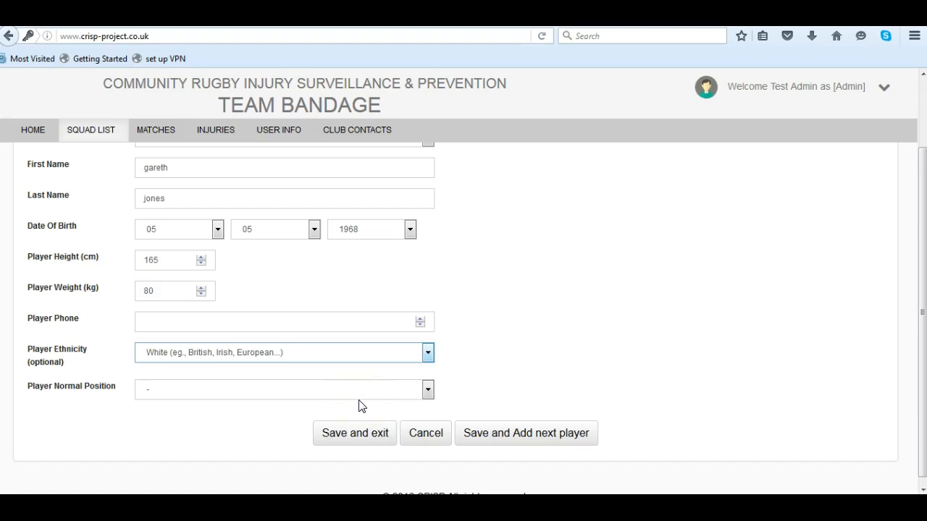
click(428, 391)
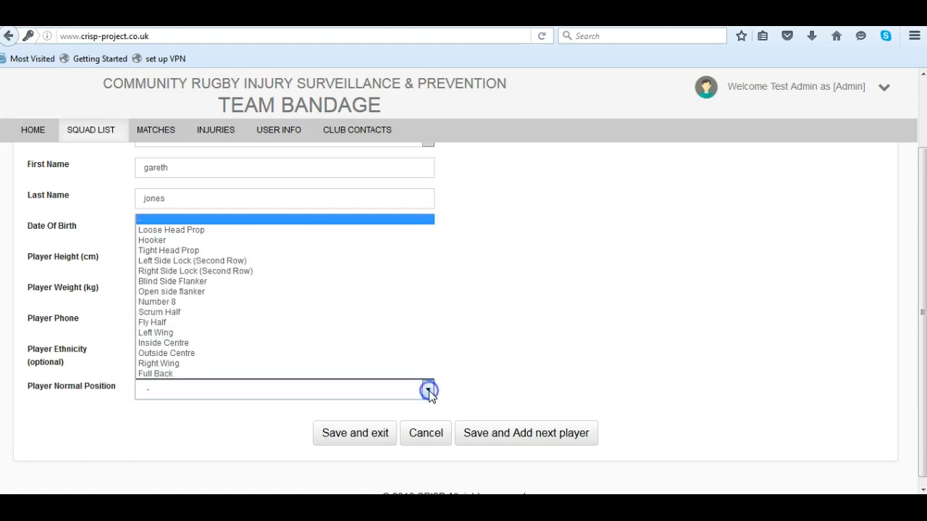
click(171, 301)
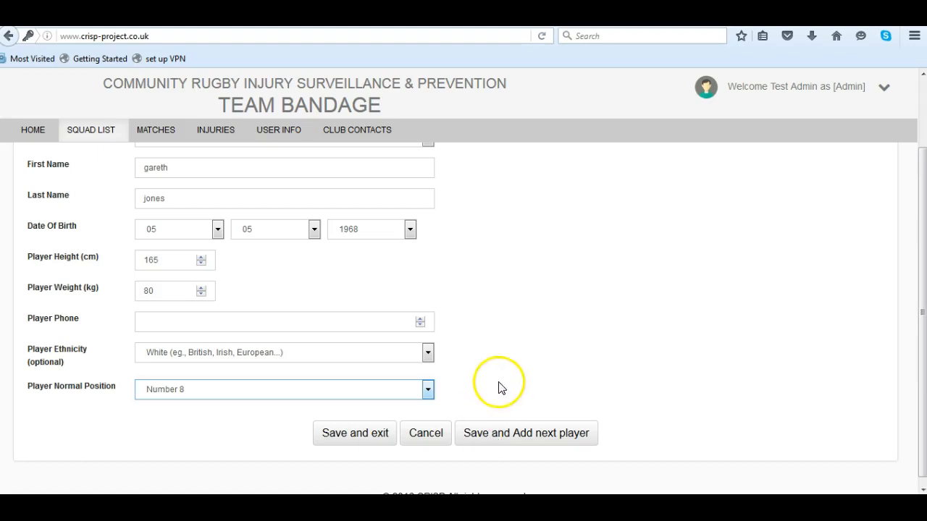
click(360, 433)
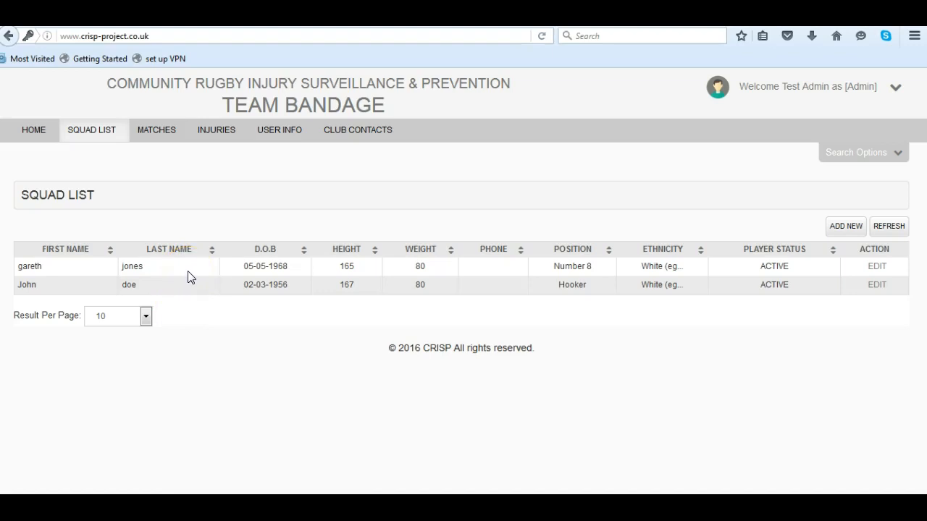
Reopen the newly added player's record to review its details, and save and exit it
click(876, 267)
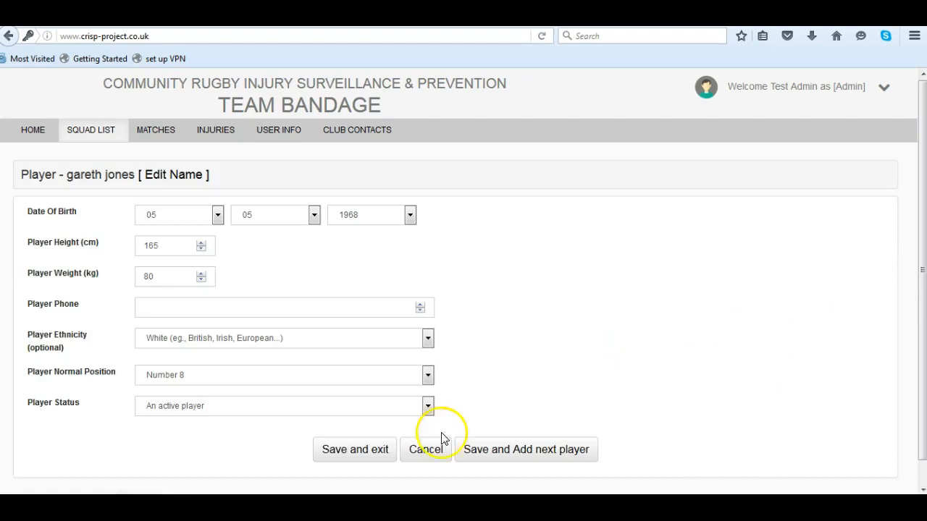
click(370, 453)
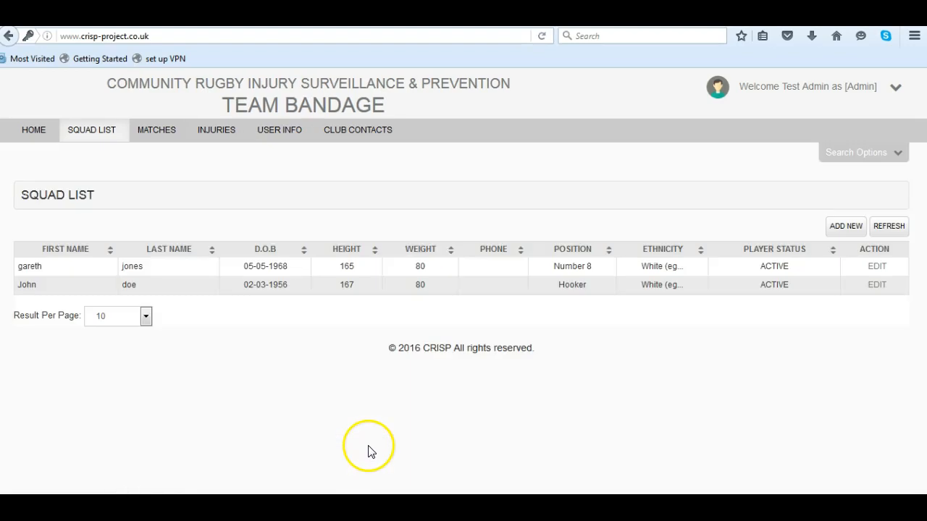
click(350, 393)
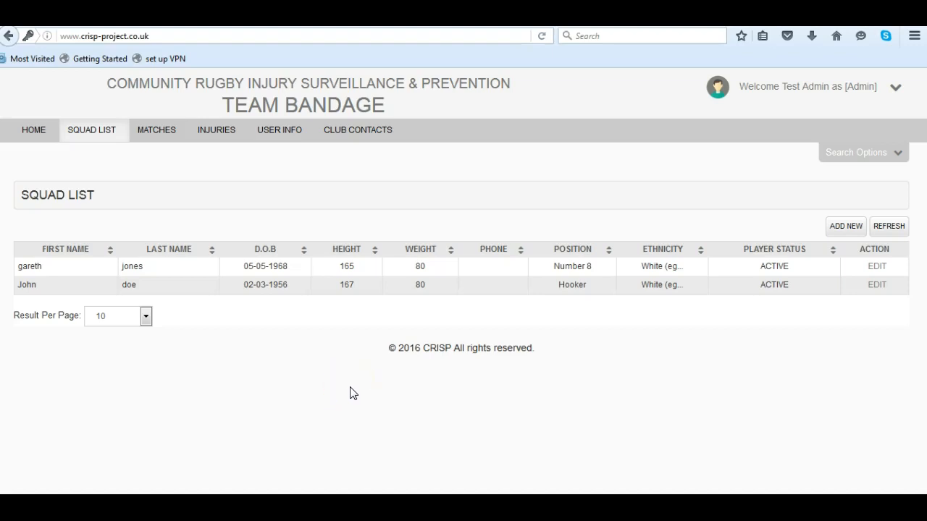